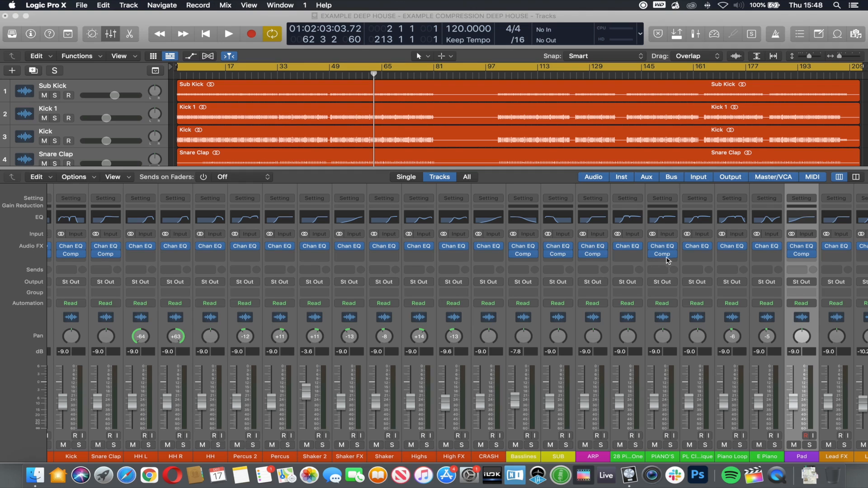
Step: Turn off cycle mode and audition a few bars of the full mix from bar 48
left_click(398, 68)
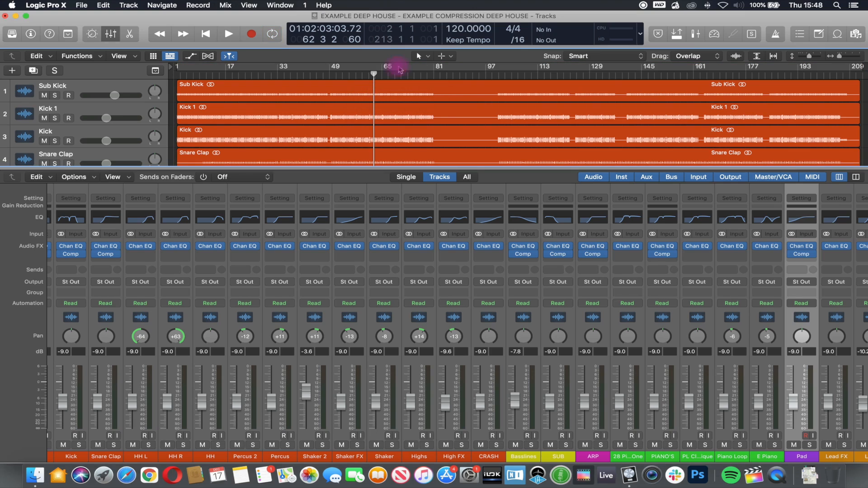
left_click(326, 75)
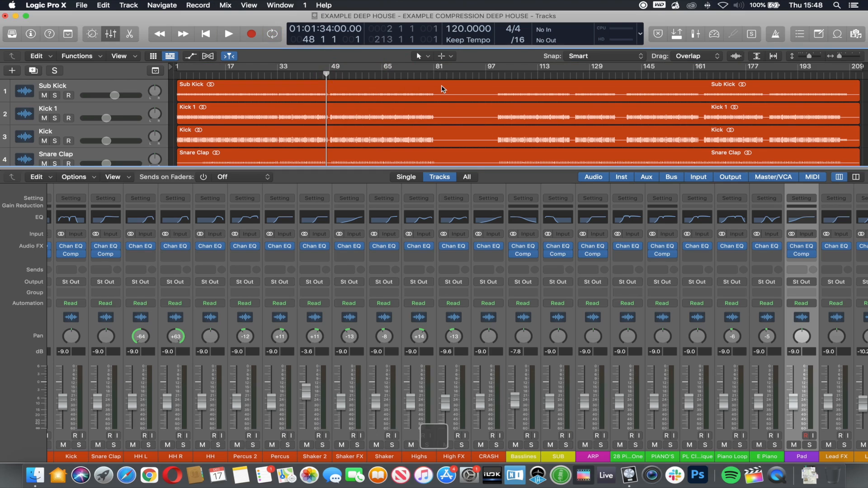
key("space")
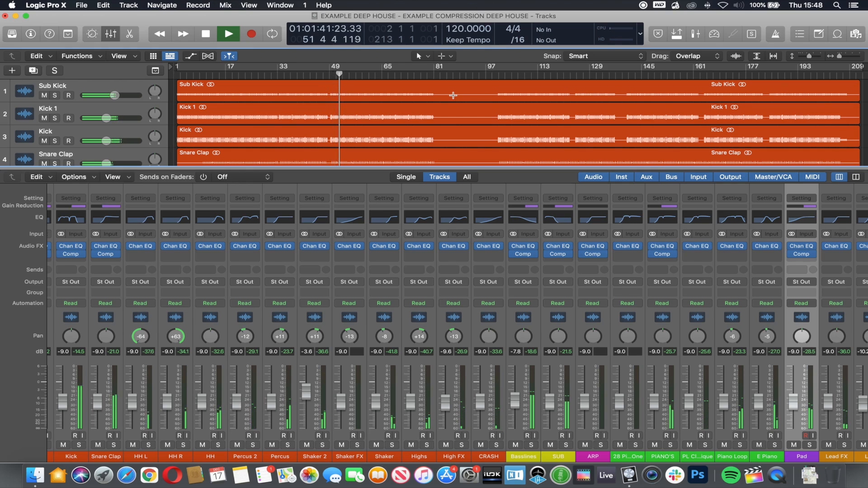
key("space")
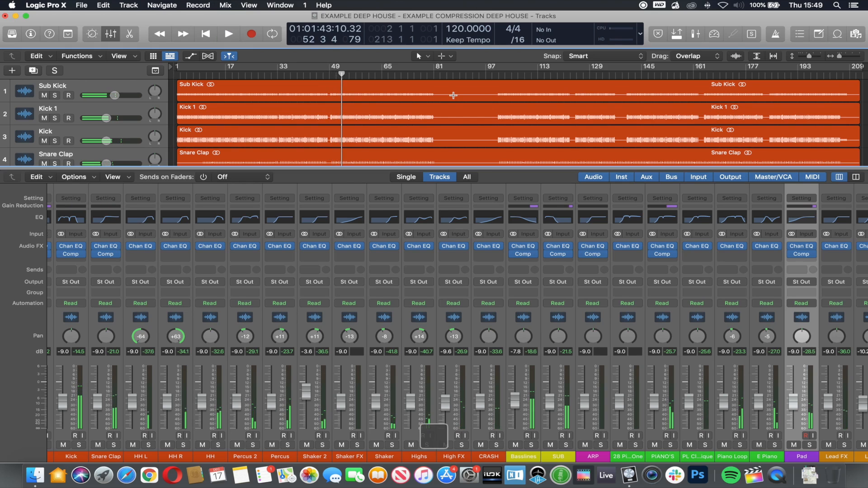
Step: Solo the Pad track and place the playhead at bar 41
scroll(485, 307, "right", 2)
scroll(485, 306, "left", 5)
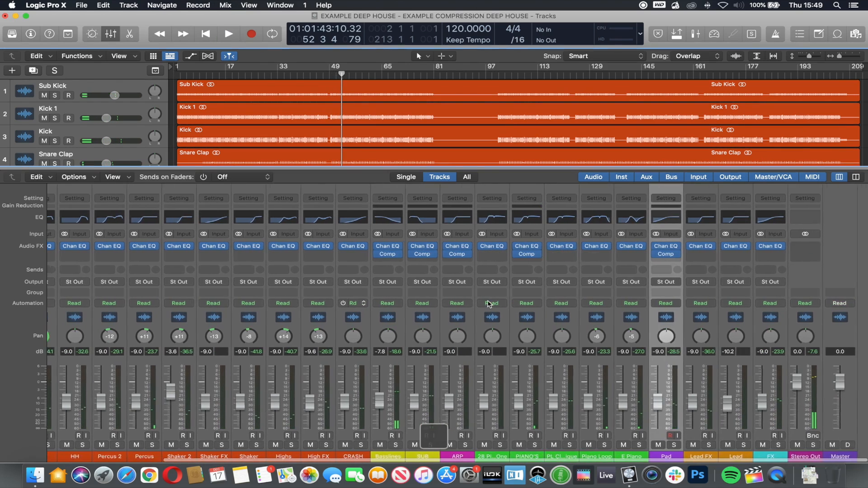
scroll(497, 312, "right", 10)
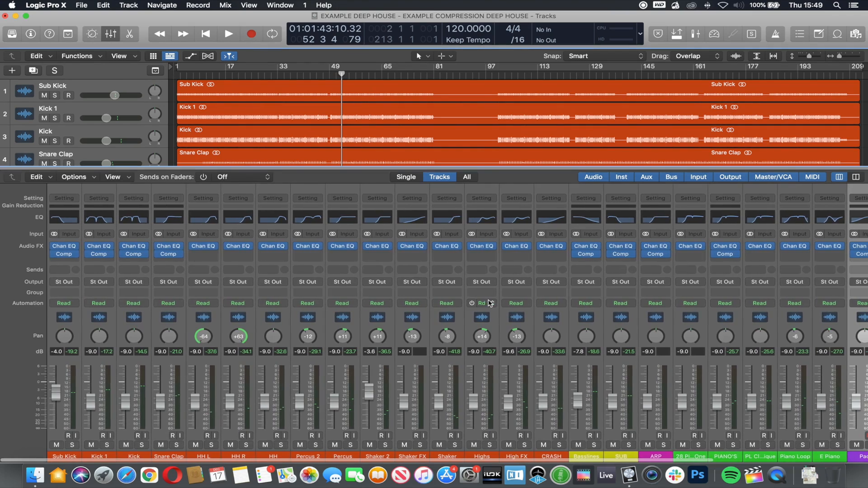
scroll(515, 322, "right", 1)
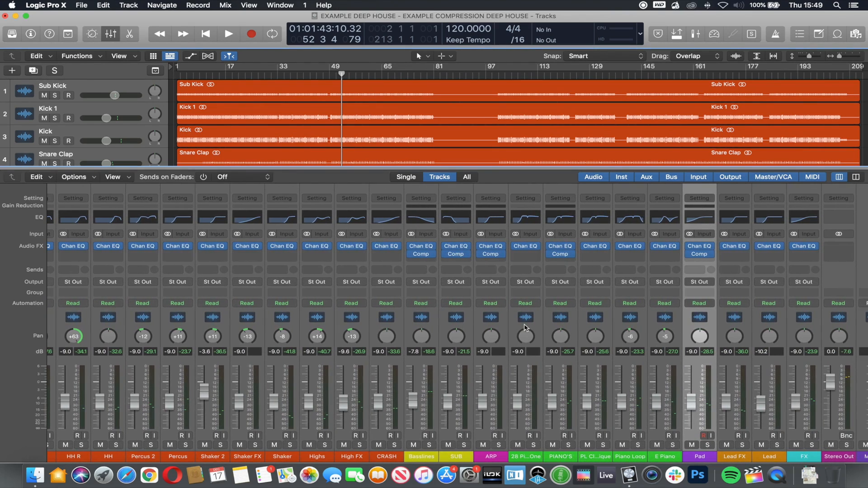
scroll(385, 116, "down", 10)
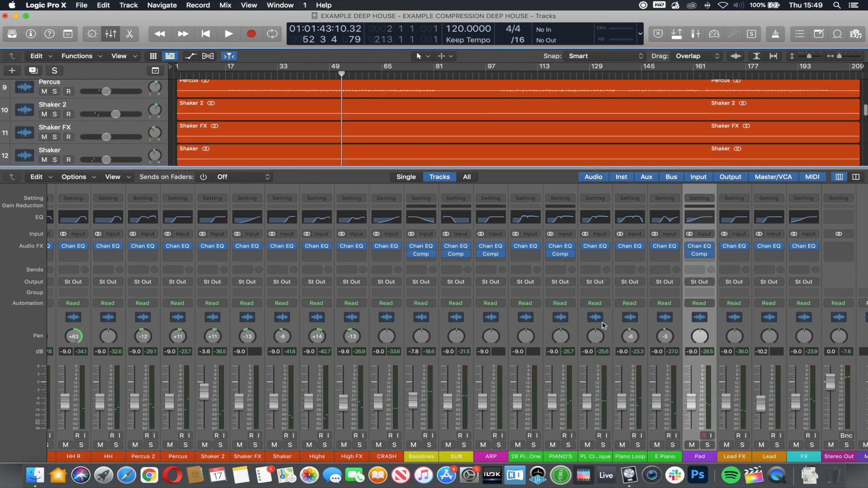
scroll(280, 120, "down", 5)
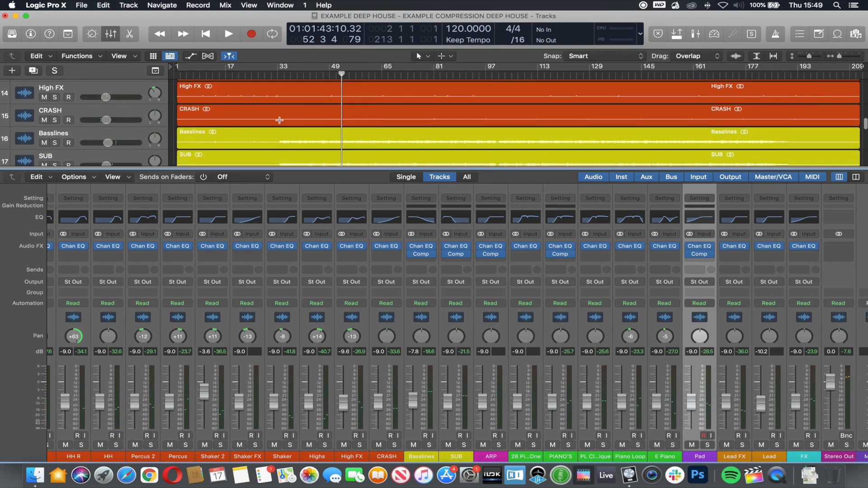
scroll(279, 120, "down", 7)
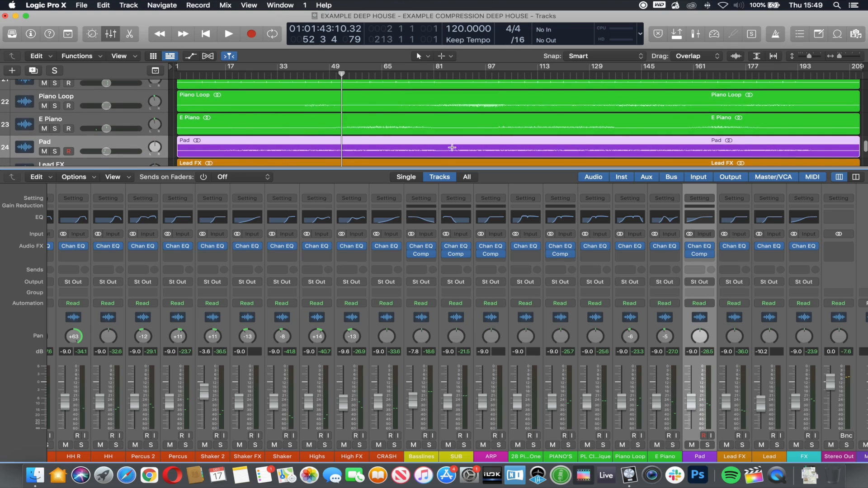
left_click(55, 152)
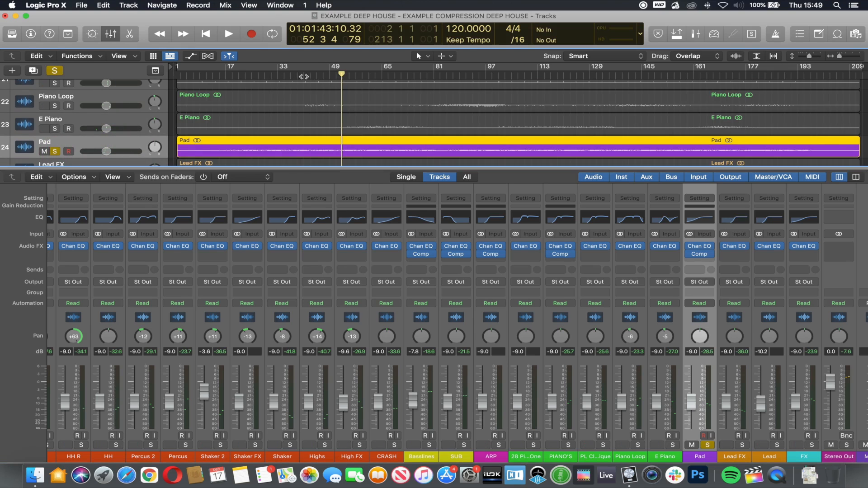
left_click(302, 77)
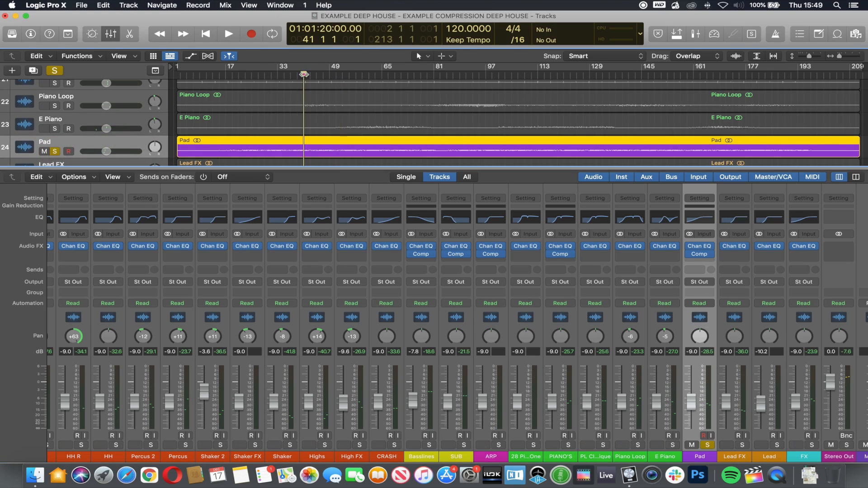
Step: Insert the Chorus modulation plug-in after the compressor on the Pad channel and reposition its window lower
left_click(708, 263)
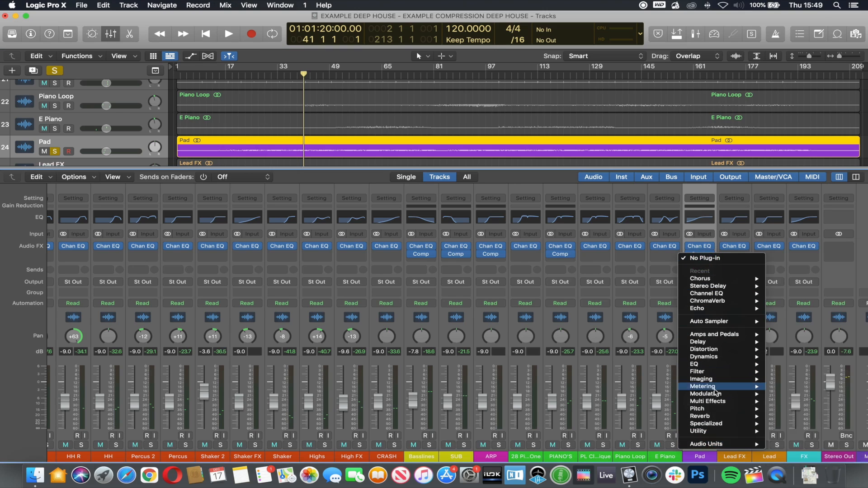
mouse_move(716, 396)
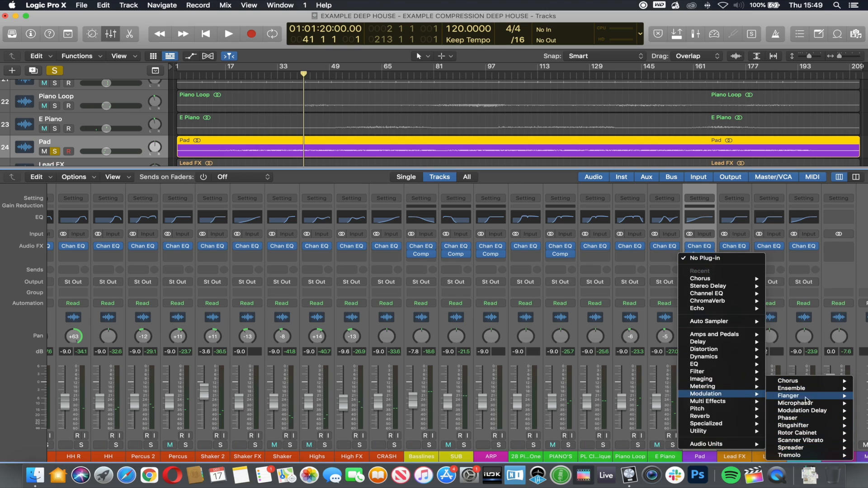
mouse_move(806, 389)
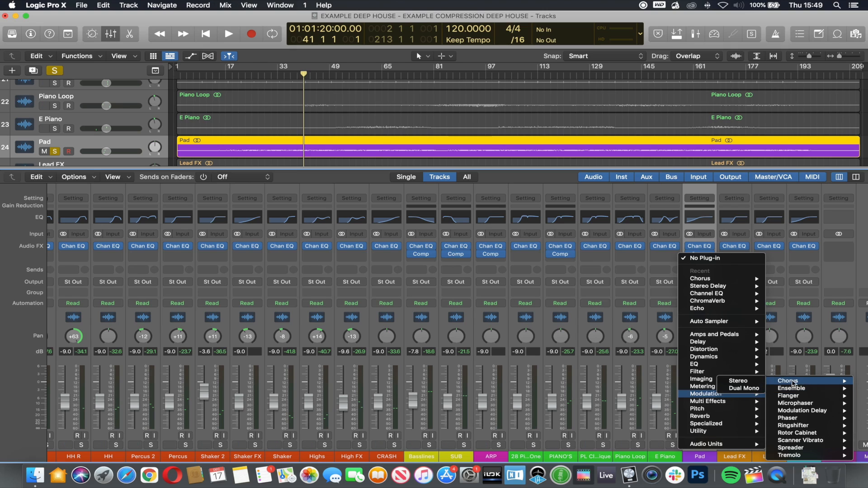
left_click(793, 382)
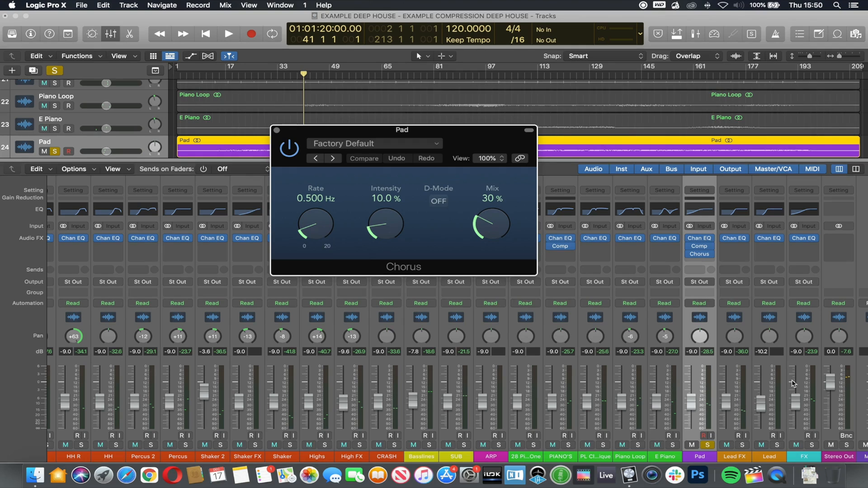
left_click_drag(480, 142, 463, 173)
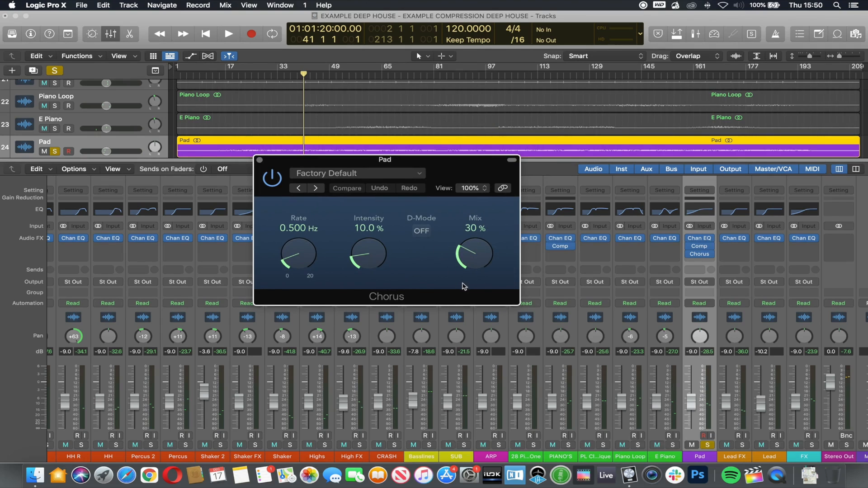
Step: Turn on D-Mode in the Chorus and audition the soloed pad with the effect bypassed
left_click(422, 231)
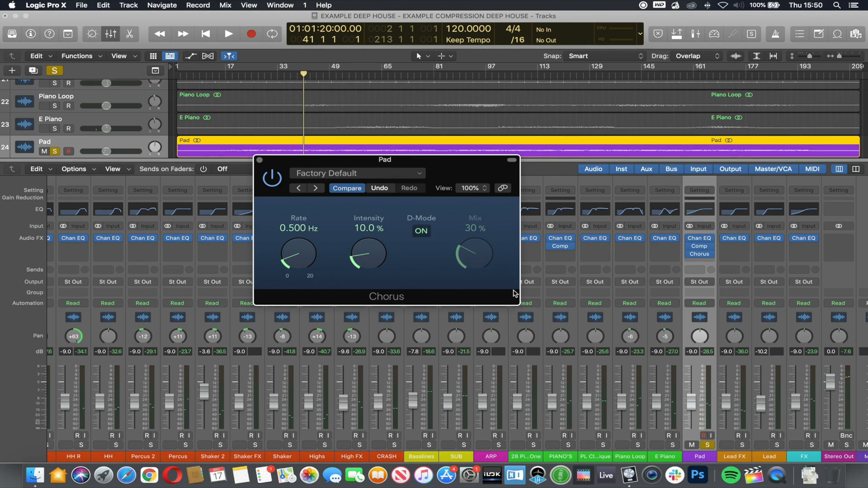
left_click(271, 178)
key("space")
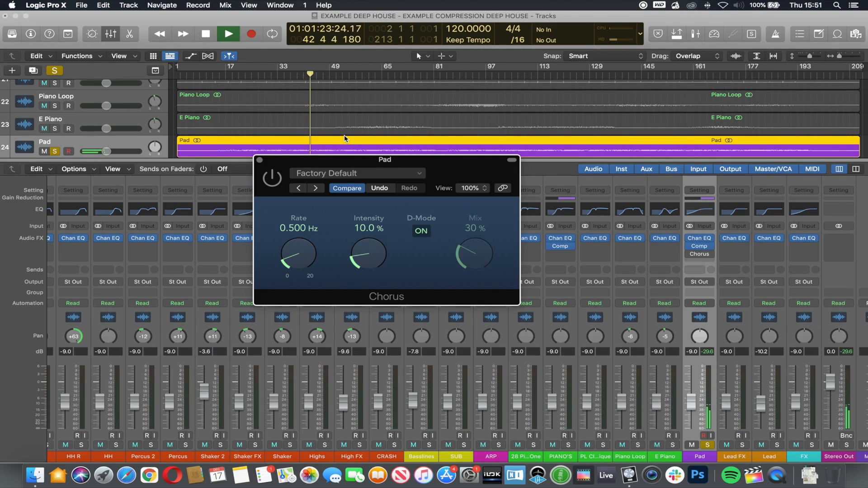
key("space")
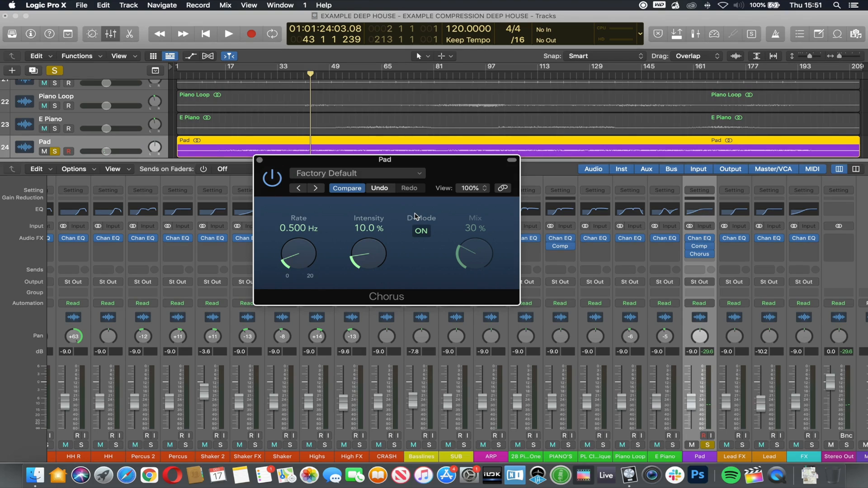
Step: Set the Chorus mix to 100% with D-Mode switched off, and turn D-Mode back on
left_click_drag(445, 167, 451, 160)
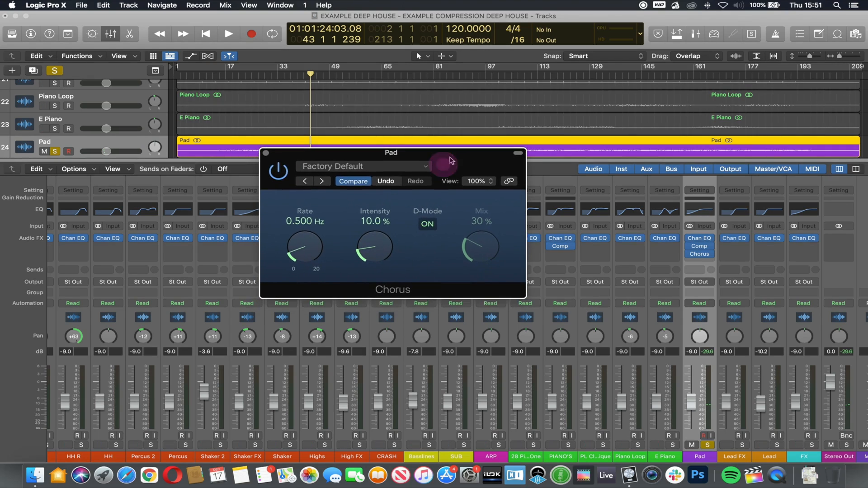
left_click(428, 225)
left_click(435, 228)
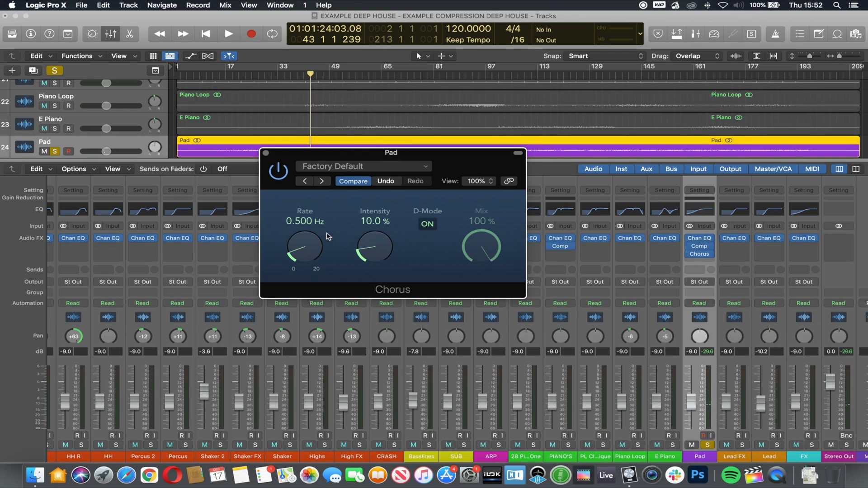
Step: Calculate 60/120 in Spotlight to work out a tempo-based chorus rate, and dismiss the search
key("super+space")
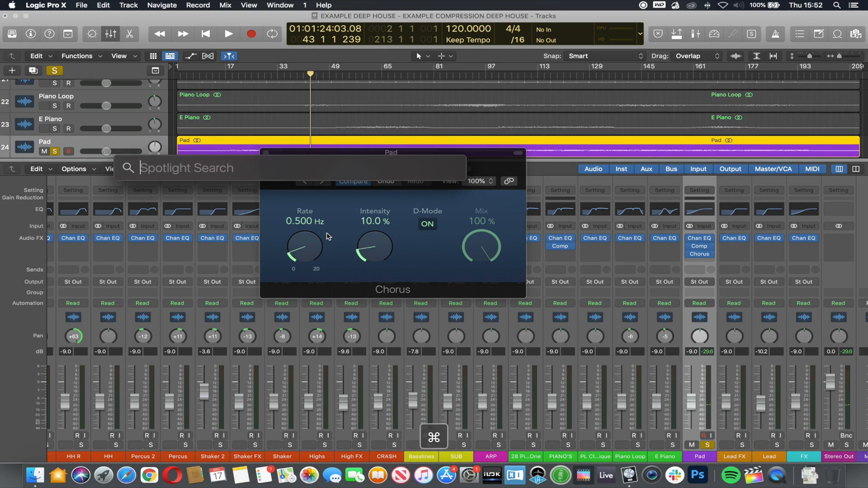
type("60/")
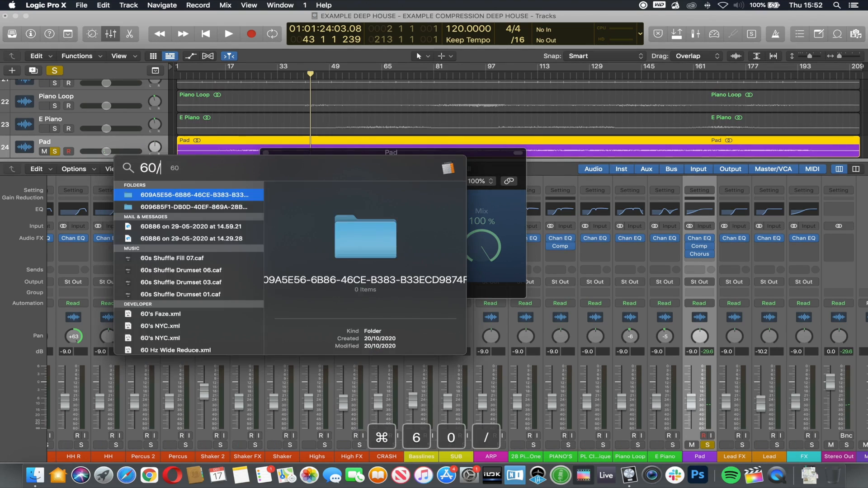
type("120")
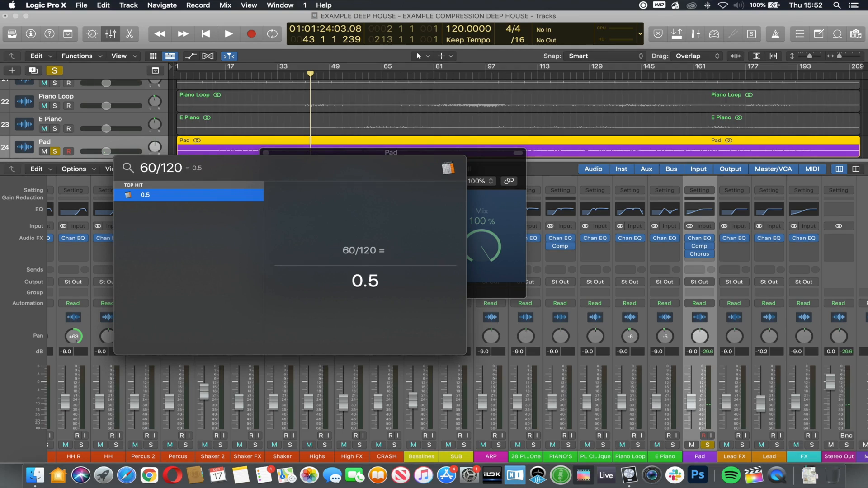
key("Escape")
key("Escape")
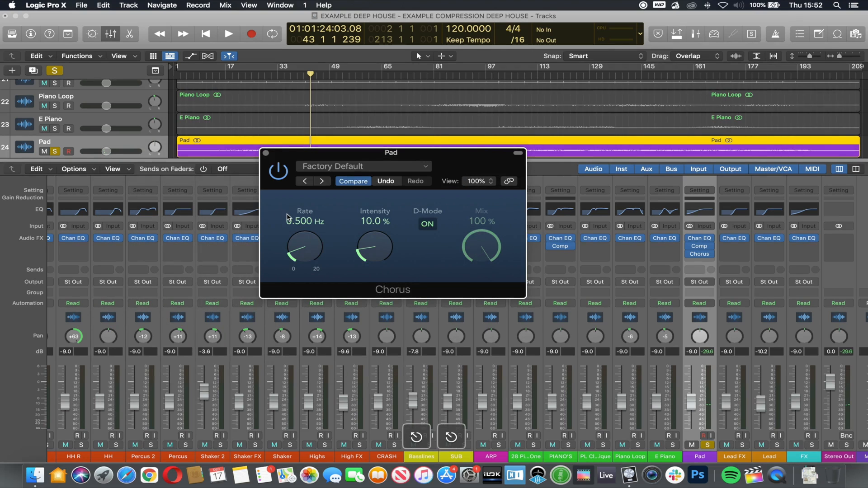
Step: Raise the Chorus intensity to 100% during playback and compare the pad with the effect active and bypassed
key("space")
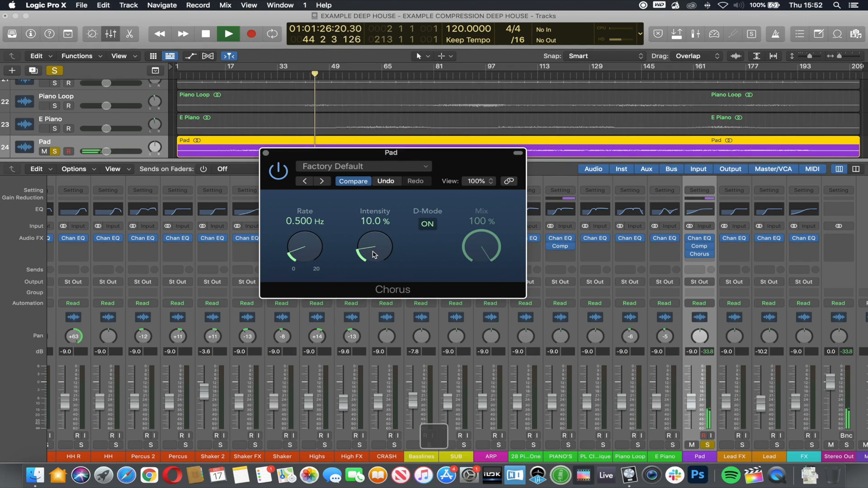
left_click_drag(374, 256, 392, 116)
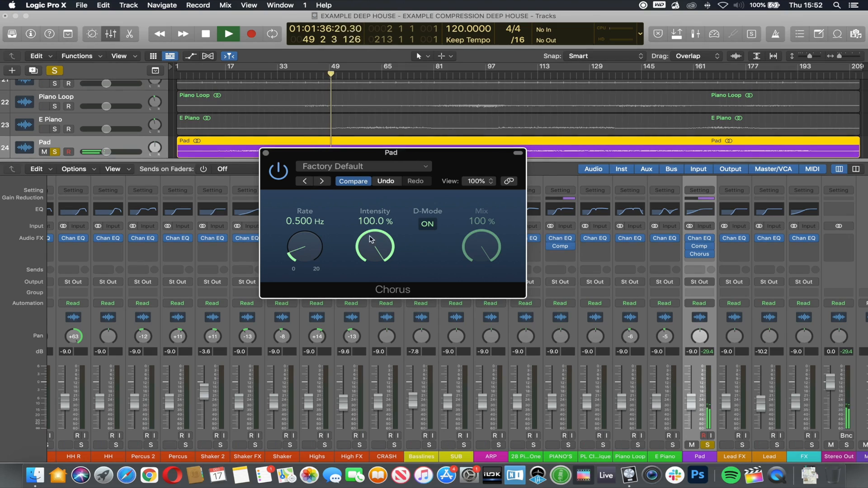
left_click(278, 171)
left_click(278, 171)
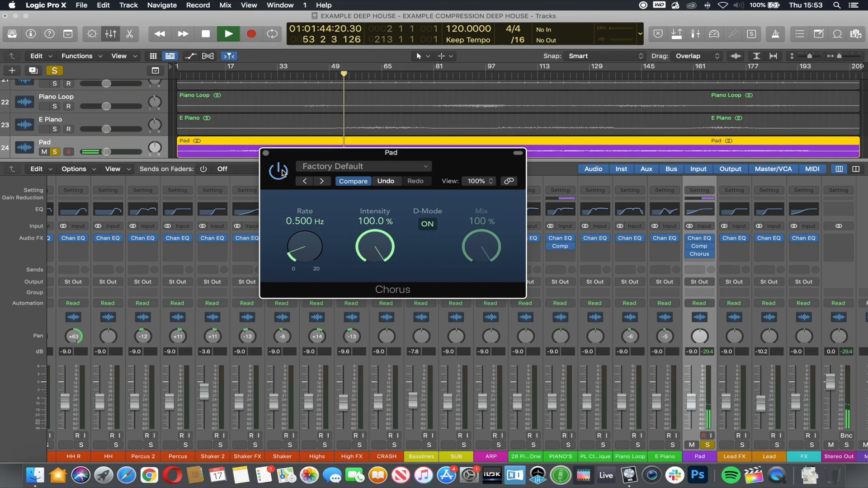
left_click(278, 171)
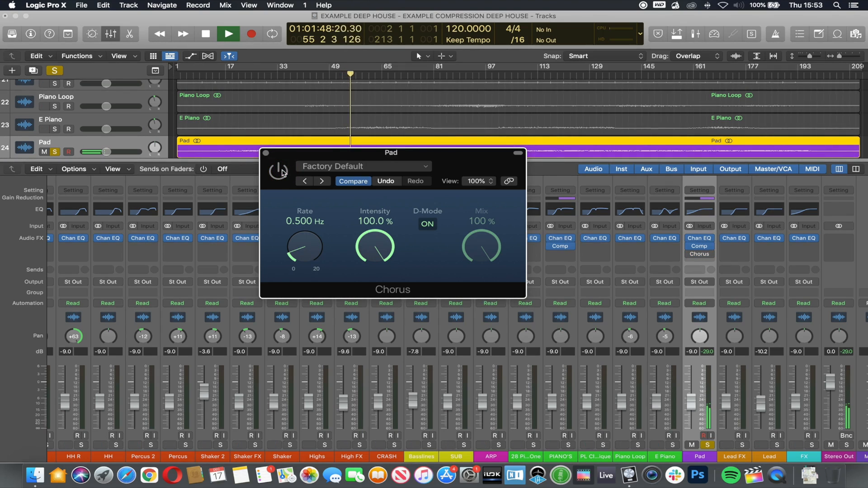
left_click(283, 172)
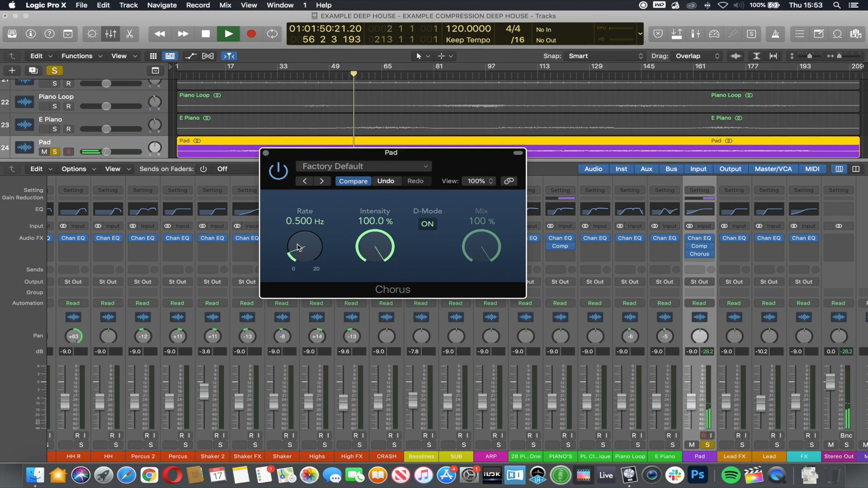
Step: Try Chorus rates of 19.70 Hz, 1.000 Hz and 0.500 Hz during playback, and settle on 0.233 Hz
left_click_drag(303, 253, 332, 126)
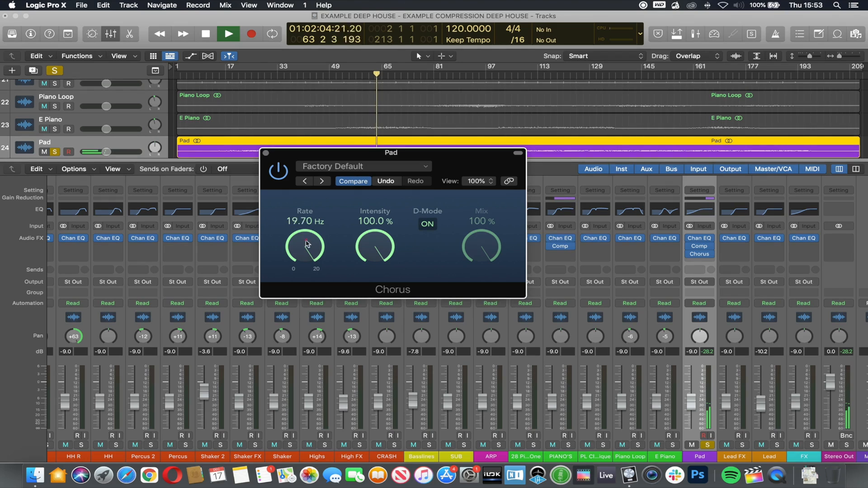
left_click_drag(305, 244, 306, 347)
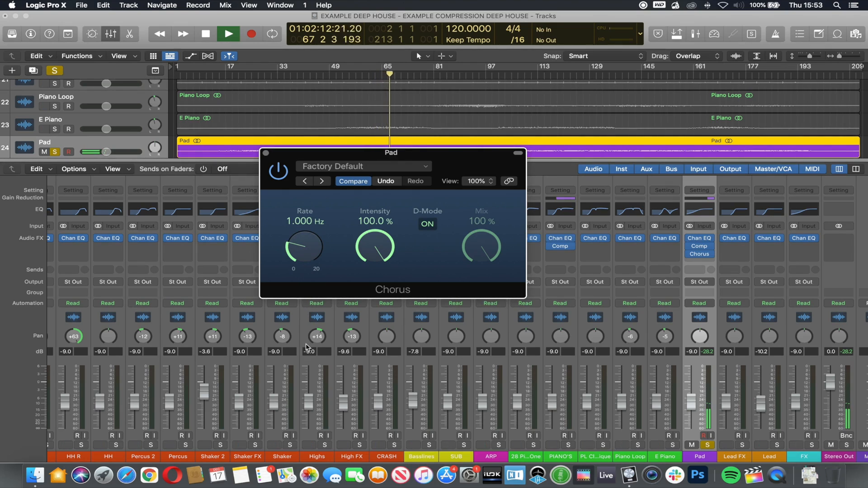
left_click_drag(306, 347, 305, 364)
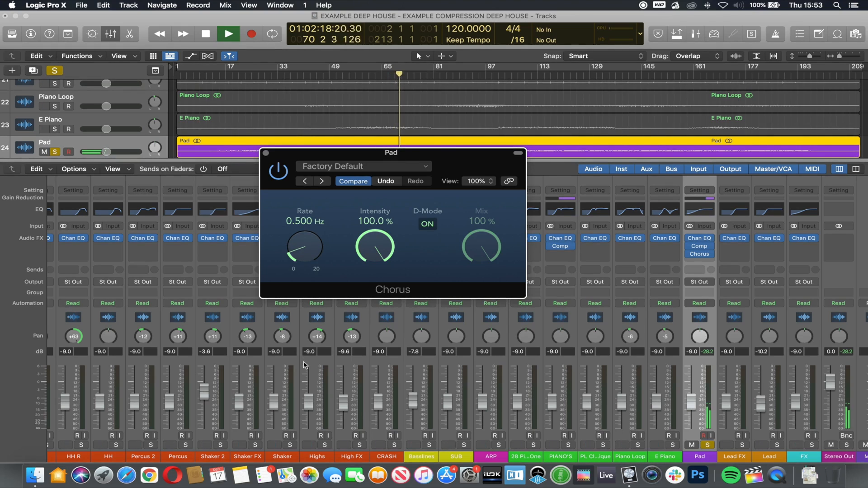
left_click_drag(306, 364, 305, 374)
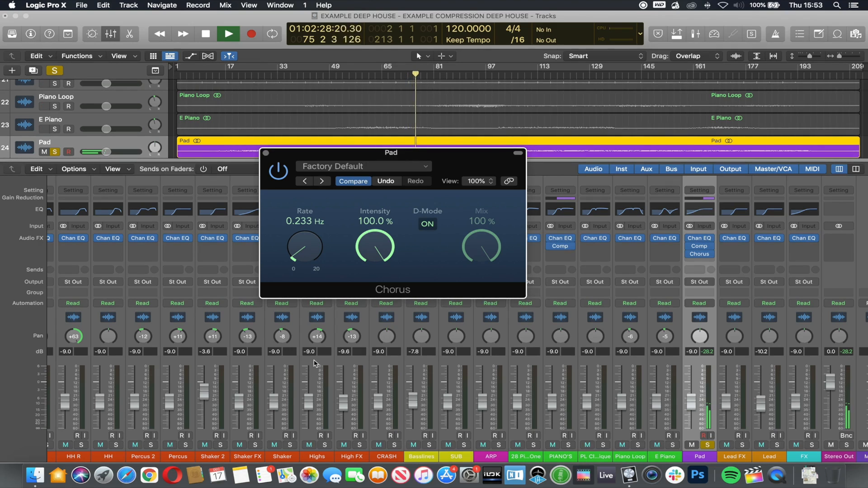
Step: Switch off D-Mode in the Pad's Chorus and set its intensity to 41% and rate to 0.500 Hz, trying 24% intensity first
left_click_drag(375, 247, 385, 334)
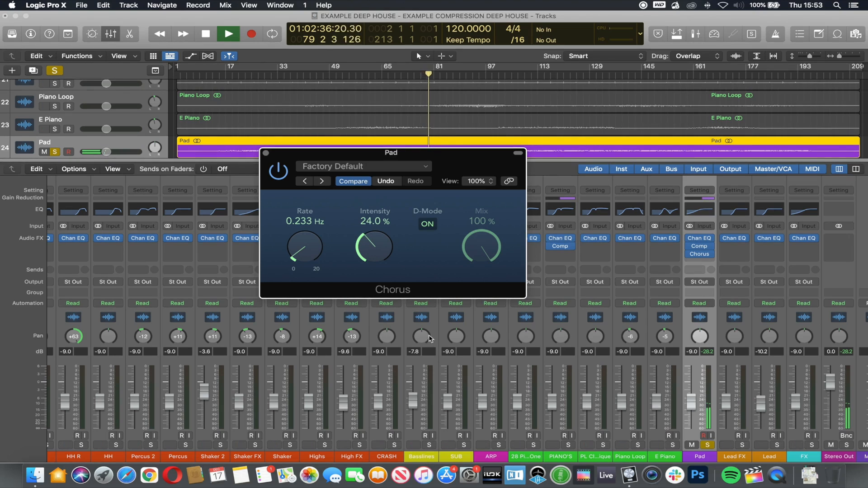
left_click(427, 224)
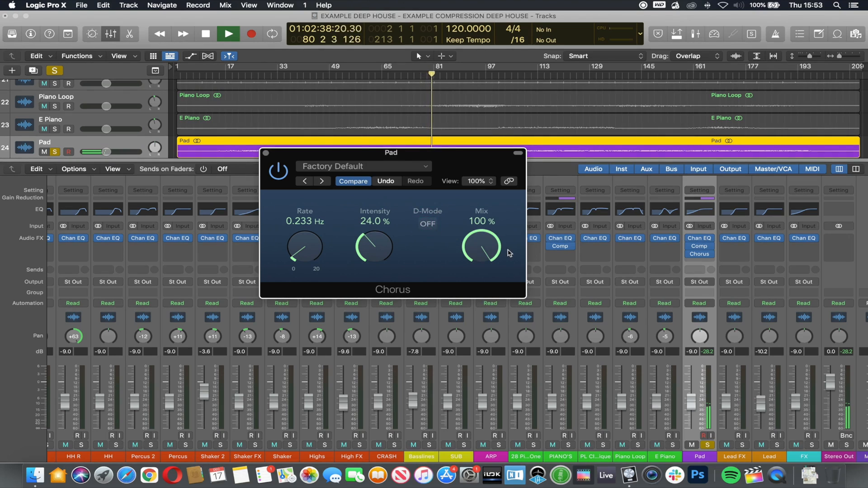
left_click_drag(363, 249, 361, 232)
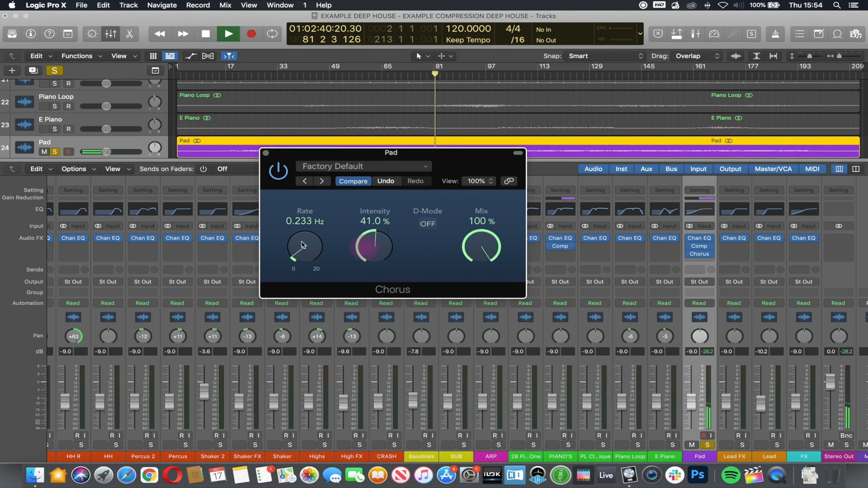
left_click_drag(302, 245, 301, 237)
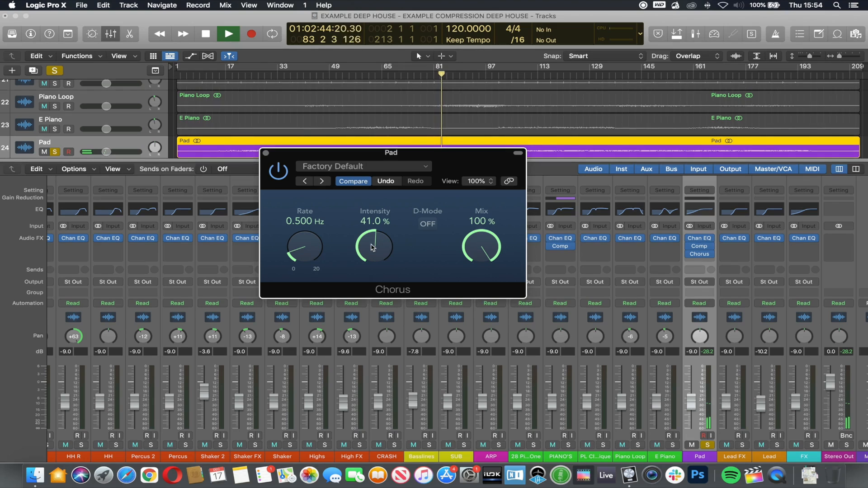
Step: Set the Pad's Chorus mix to 40% during playback and close the Chorus window
left_click_drag(416, 161, 413, 231)
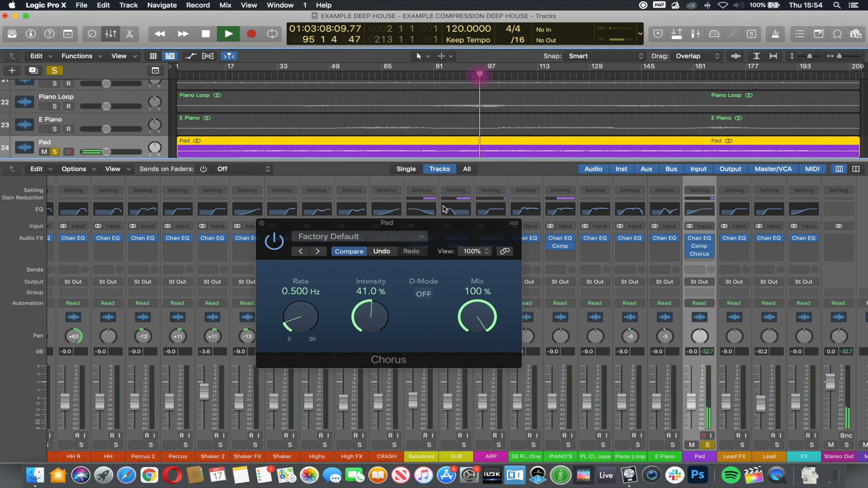
left_click_drag(477, 316, 479, 394)
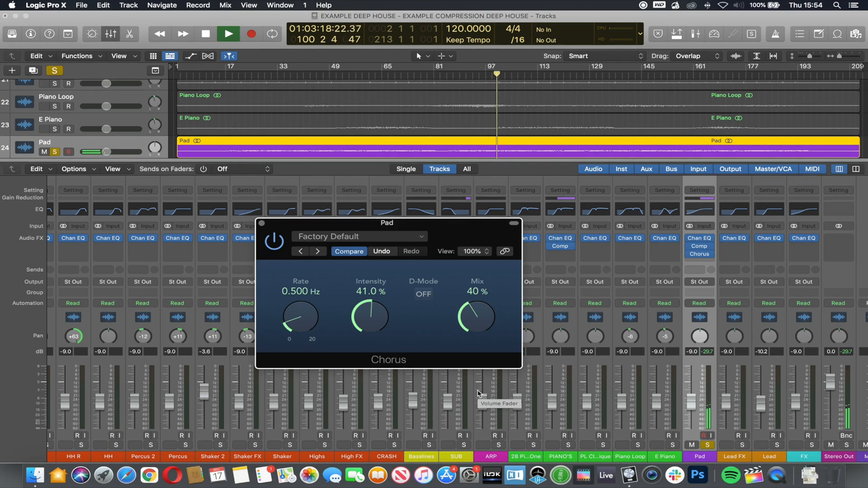
left_click(262, 223)
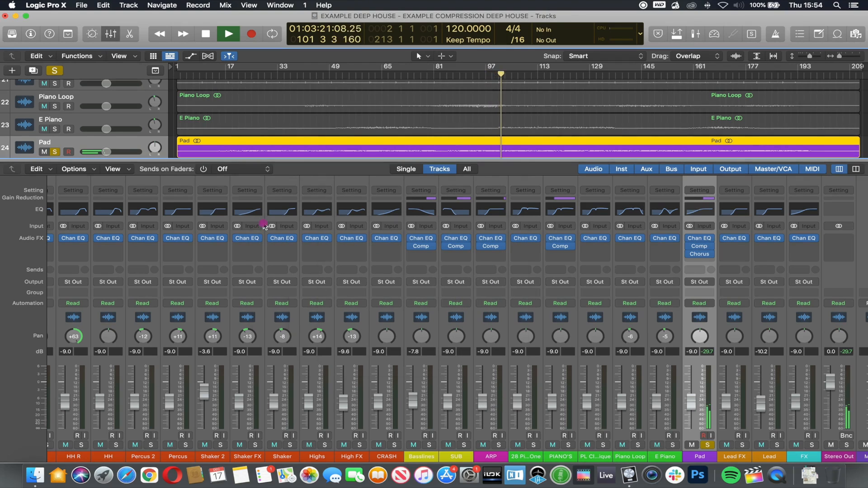
Step: Take the Pad track out of solo and briefly audition the Lead track on its own
left_click(707, 446)
scroll(799, 446, "left", 1)
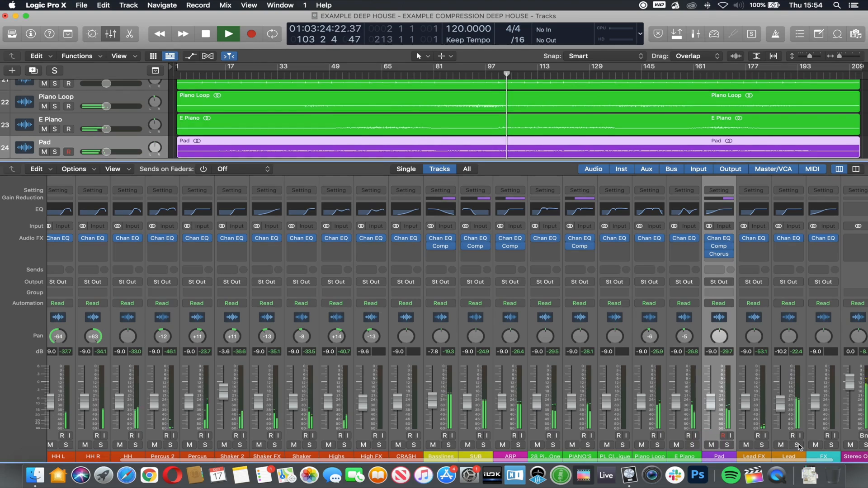
left_click(797, 445)
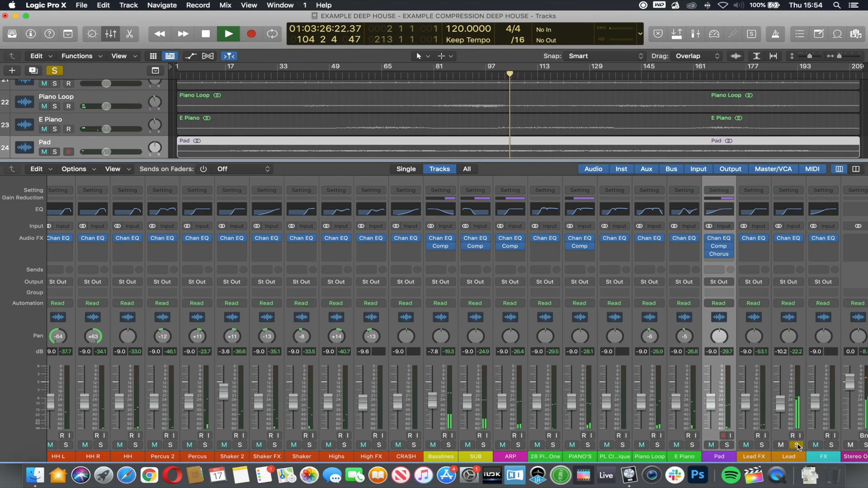
left_click(797, 445)
Step: Solo the PIANO'S track and restart its playback from about bar 81
left_click(588, 445)
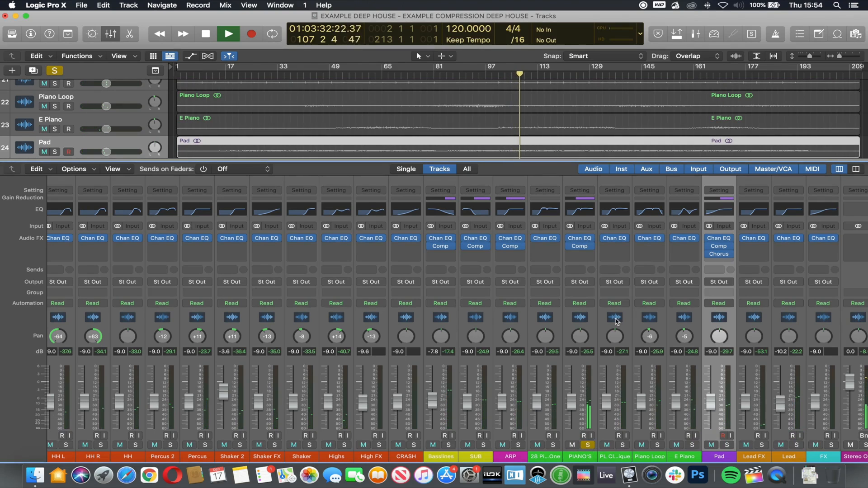
scroll(496, 120, "up", 3)
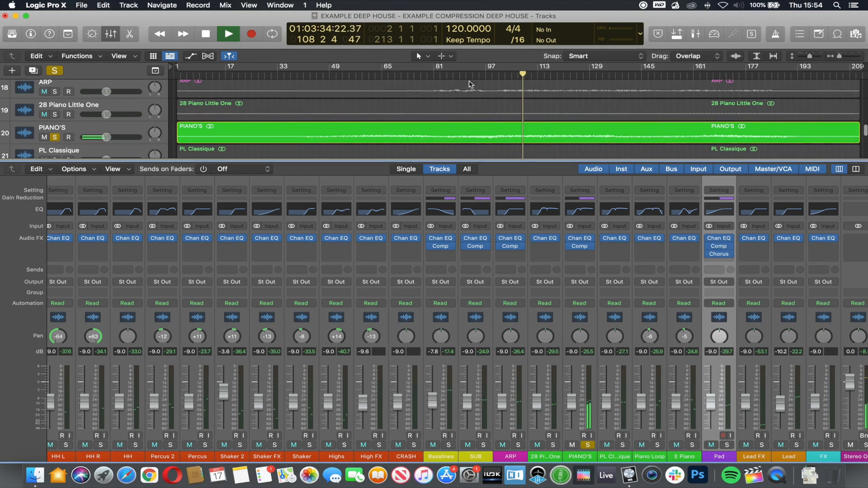
left_click(435, 75)
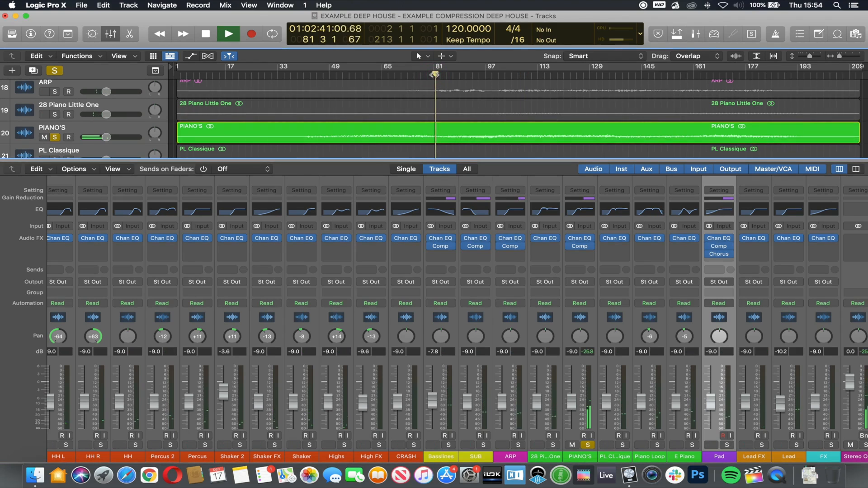
Step: Insert a stereo Phaser modulation effect after the compressor on the PIANO'S channel
left_click(579, 253)
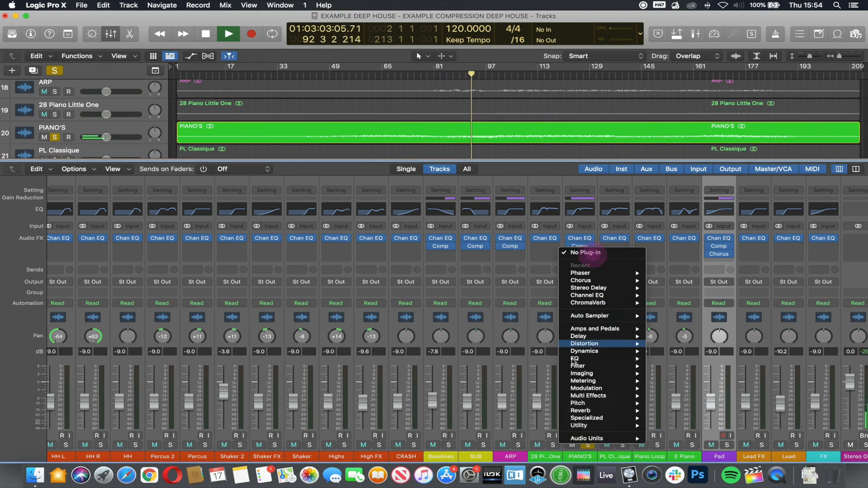
mouse_move(605, 388)
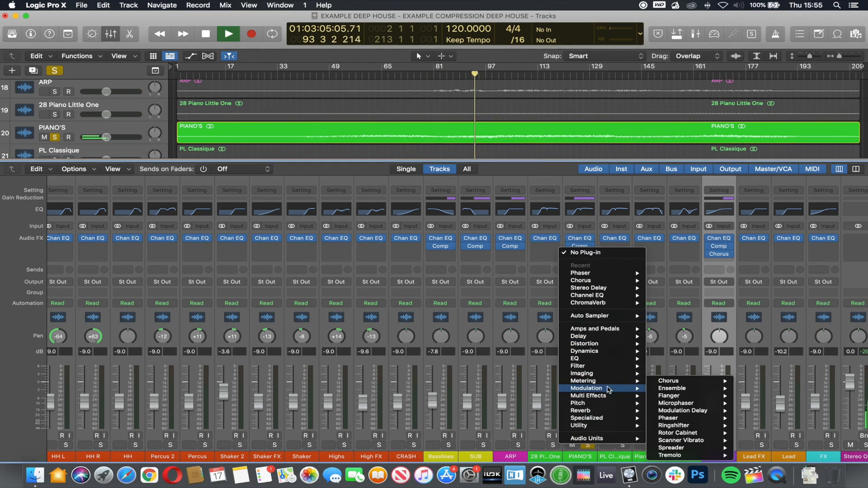
mouse_move(688, 421)
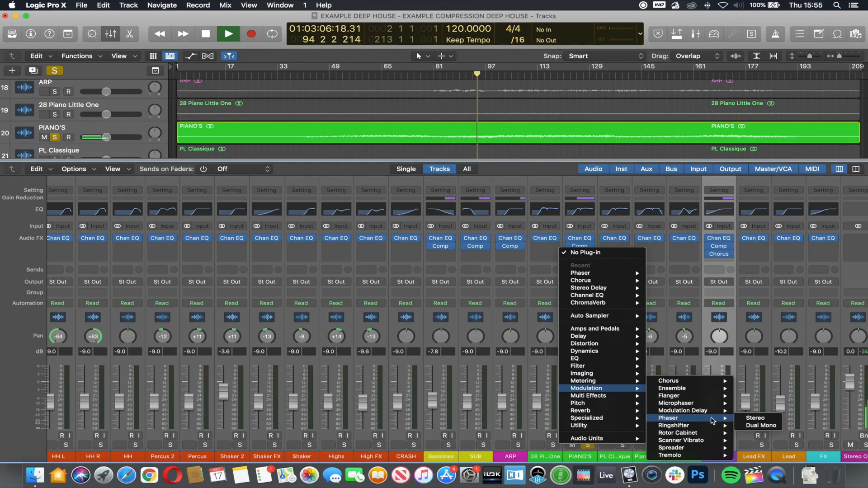
left_click(752, 424)
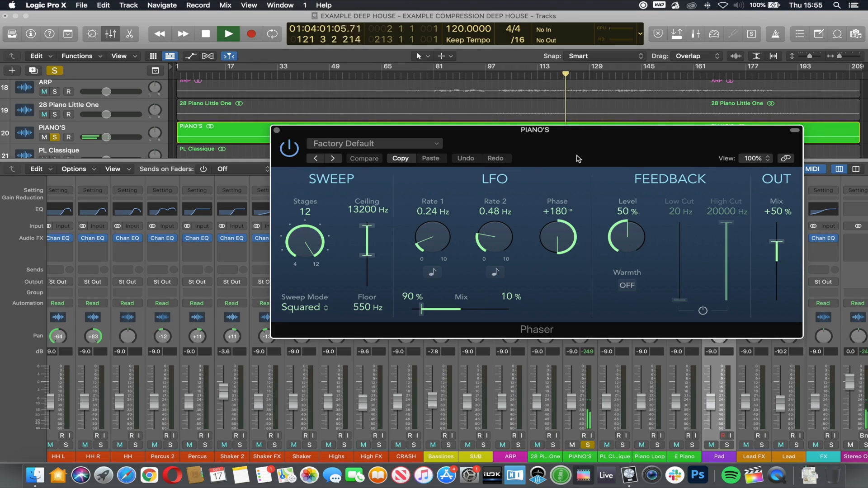
Step: Set the Phaser's output mix to +100%, LFO Rate 2 to 0.50 Hz and feedback level to 63%, trying 100% feedback first
left_click_drag(785, 244, 777, 223)
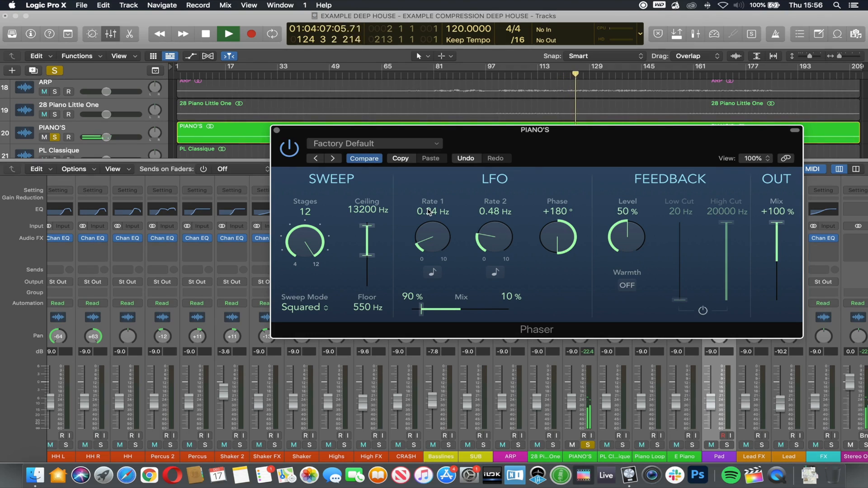
left_click_drag(497, 214, 498, 211)
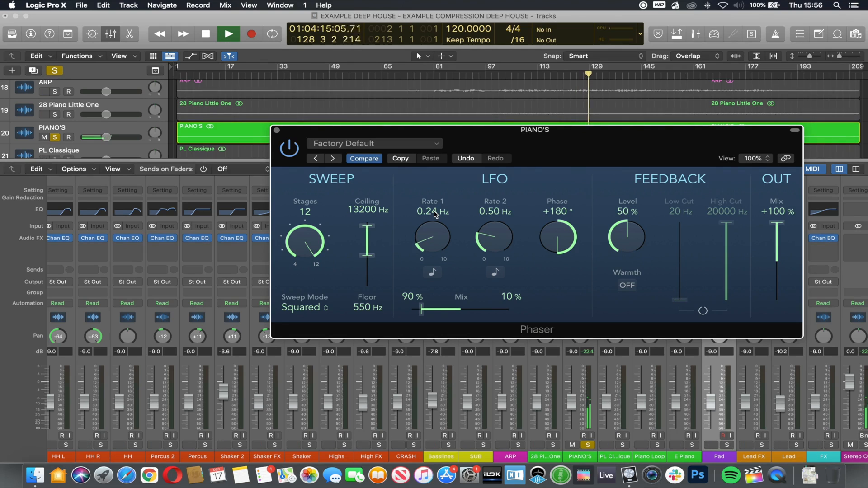
left_click_drag(619, 239, 620, 156)
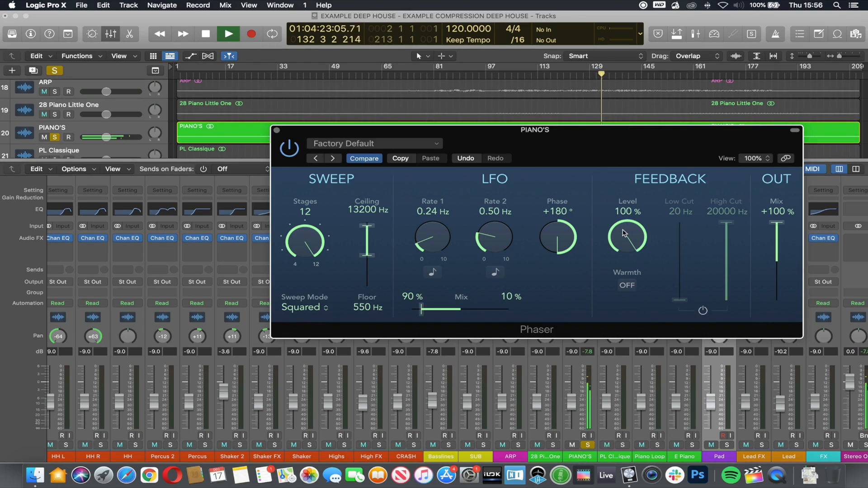
left_click_drag(618, 237, 619, 285)
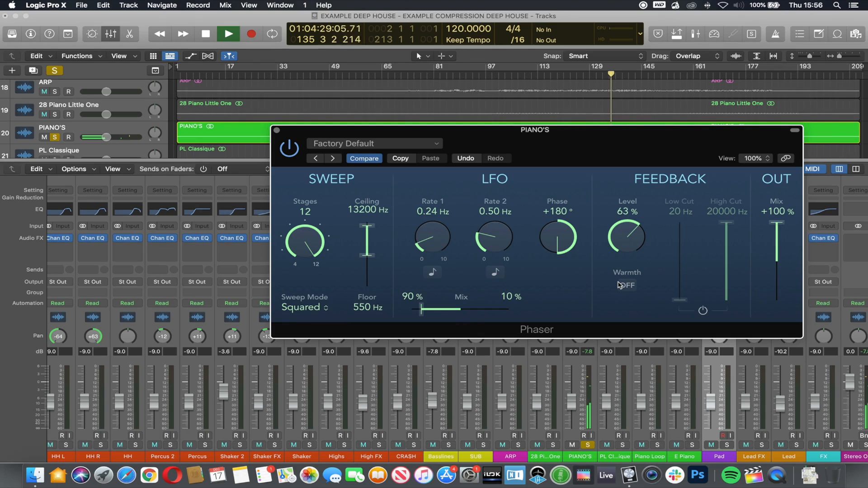
Step: Compare the piano sound with the Phaser bypassed and active, and close the Phaser window
left_click(289, 147)
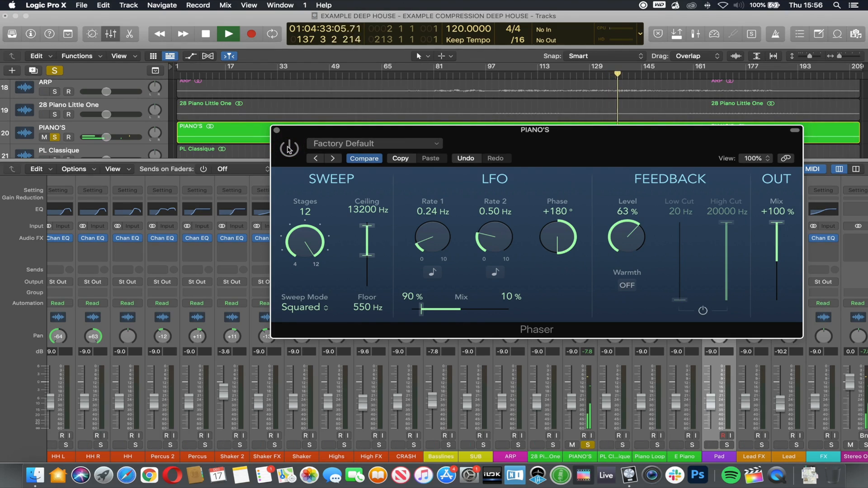
left_click(288, 149)
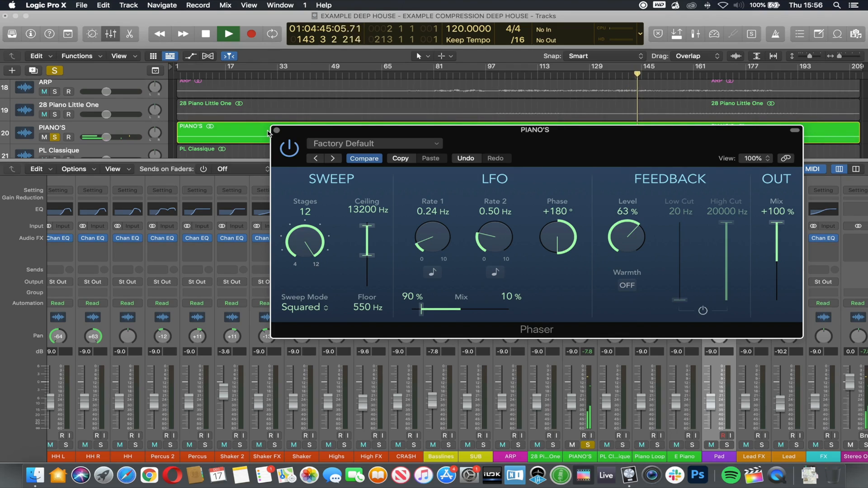
left_click(277, 132)
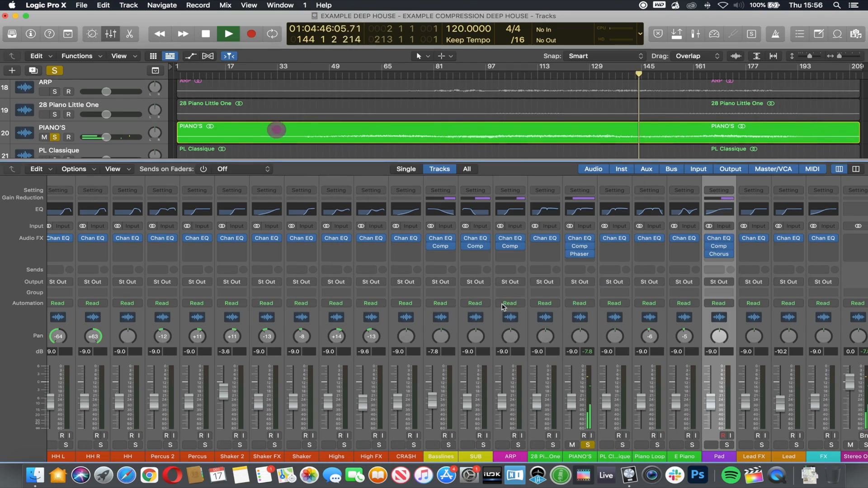
Step: Take the PIANO'S track out of solo to hear the full mix, solo the Lead track instead and stop playback
left_click(586, 444)
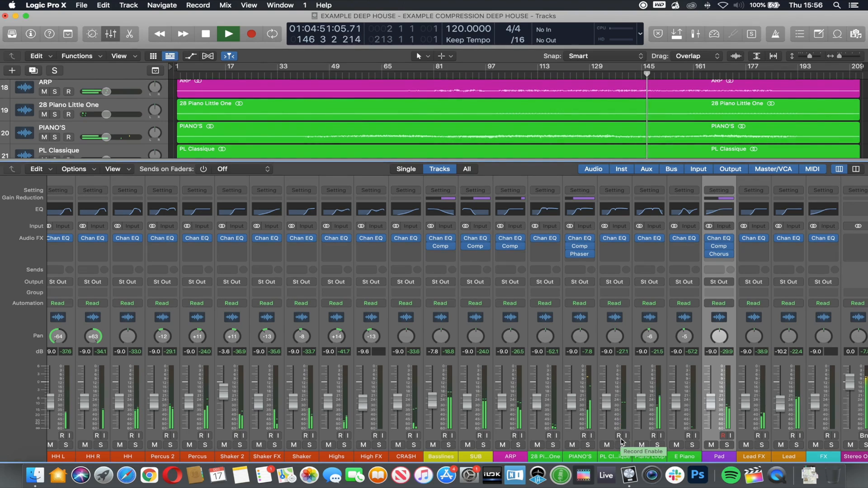
scroll(643, 412, "right", 1)
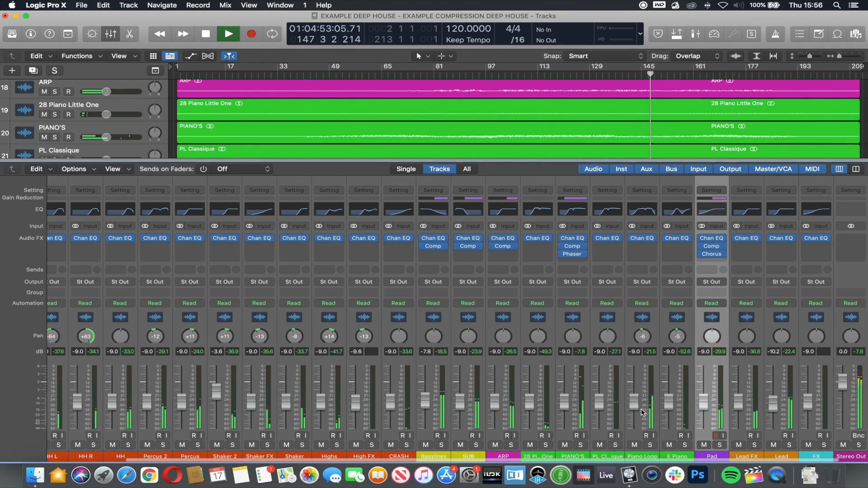
scroll(642, 413, "left", 3)
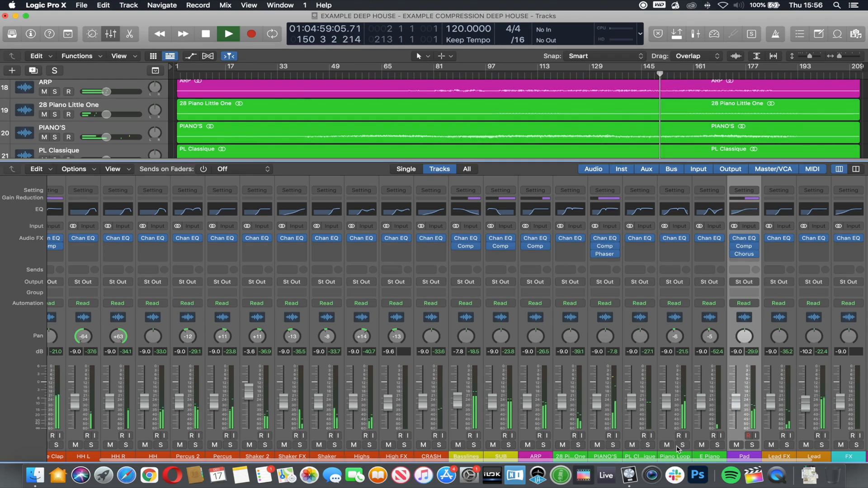
left_click(822, 445)
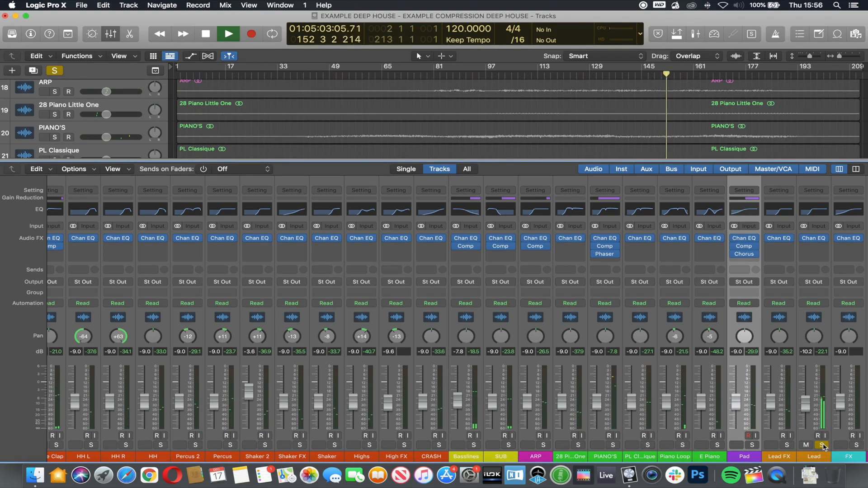
key("space")
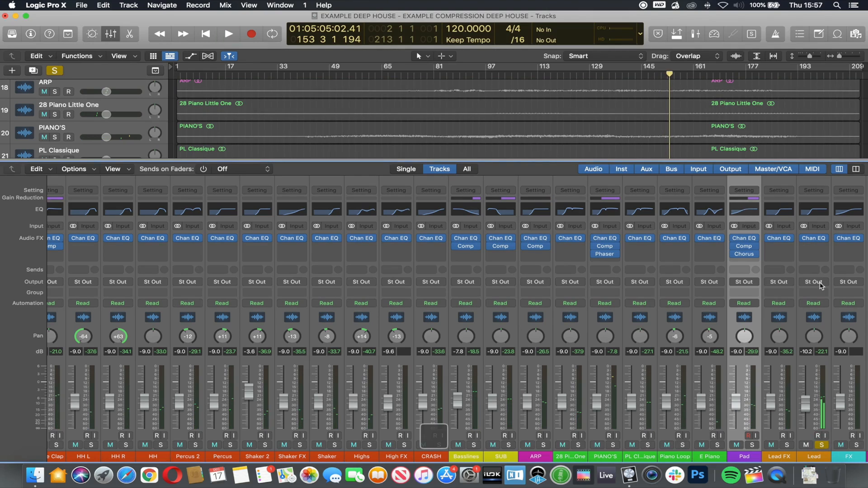
Step: Insert a stereo Flanger modulation effect after the channel EQ on the Lead channel
left_click(813, 246)
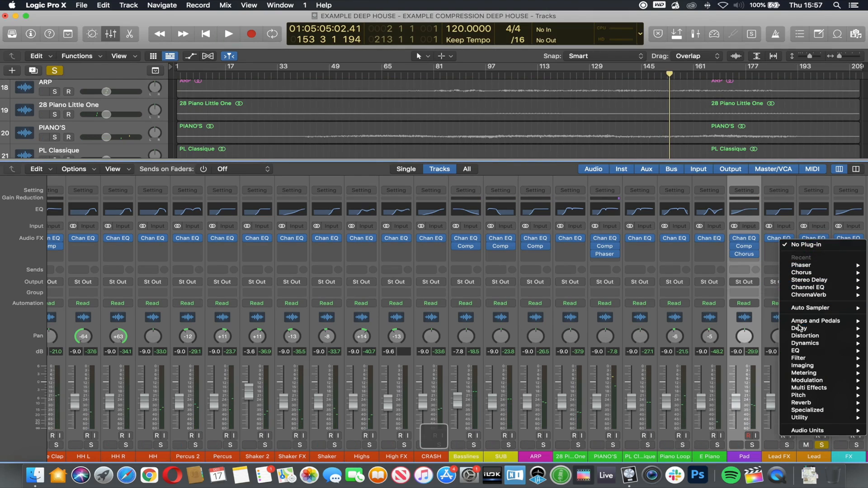
mouse_move(811, 399)
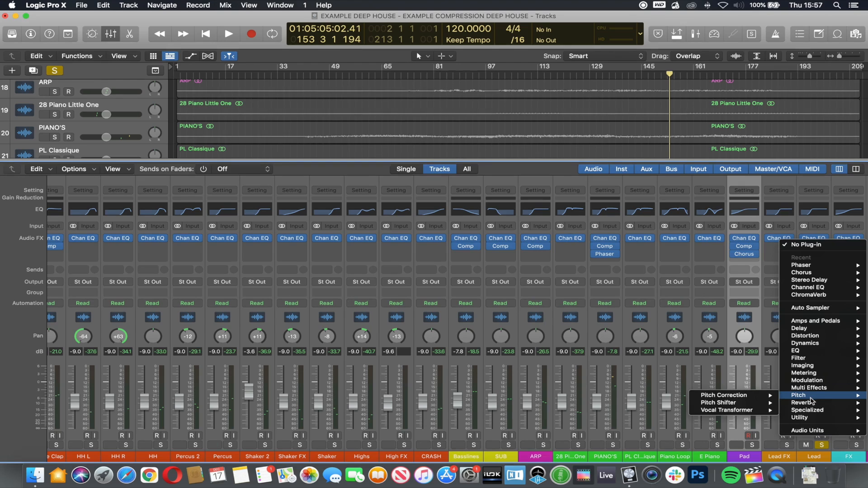
mouse_move(808, 381)
mouse_move(700, 399)
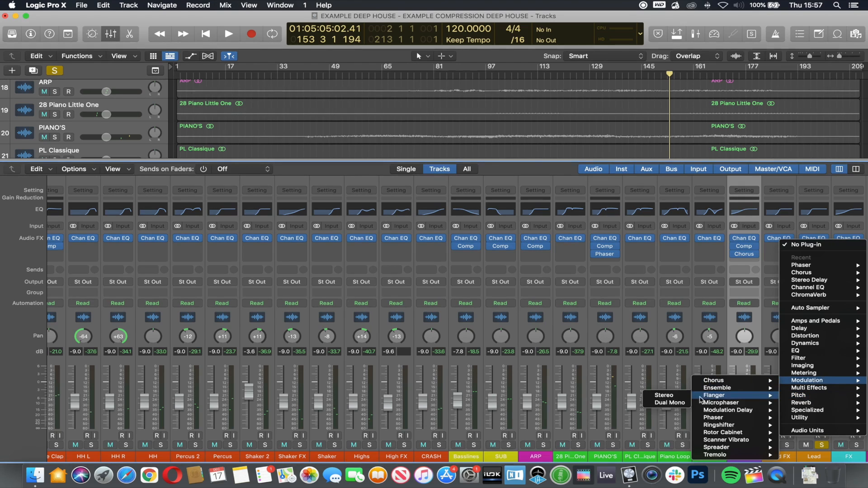
left_click(664, 396)
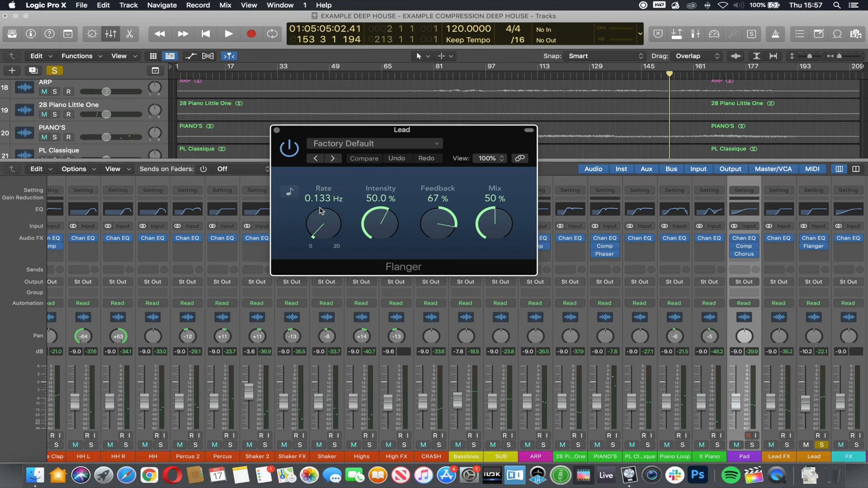
Step: Sync the Lead's Flanger rate to the tempo at 4 bars and set its feedback to 43%
left_click(291, 193)
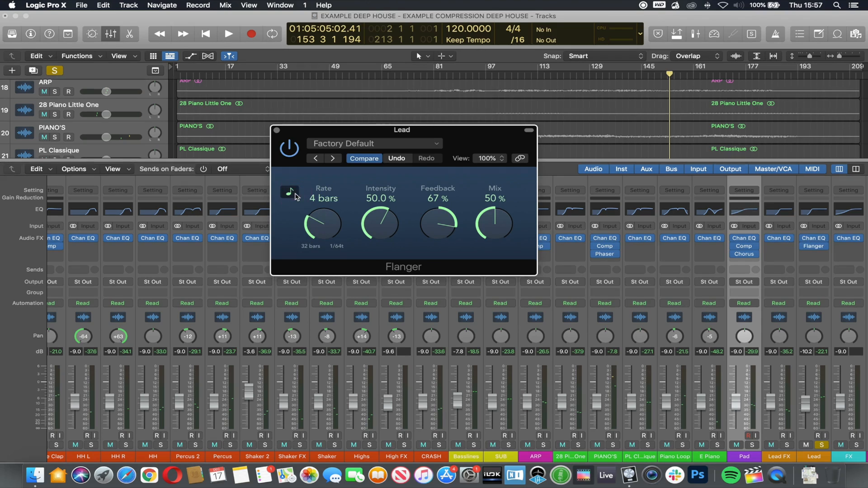
mouse_move(332, 232)
left_mouse_down()
mouse_move(355, 170)
mouse_move(344, 221)
left_mouse_up()
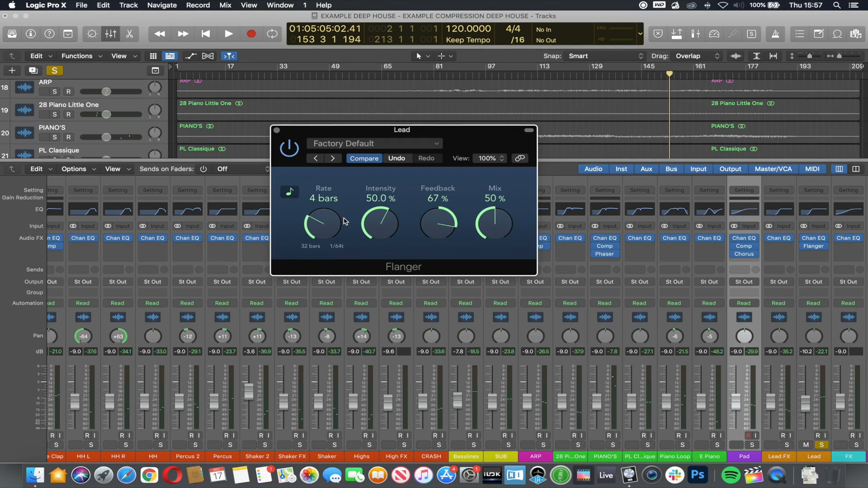
left_click_drag(443, 220, 446, 230)
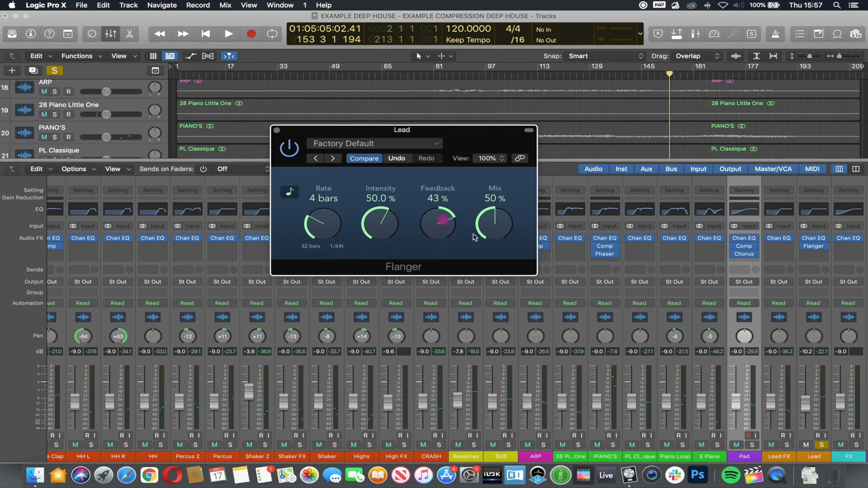
Step: Start playback of the soloed Lead track and set its Flanger mix to 100%, after trying 42%
left_click_drag(498, 222, 500, 229)
key("space")
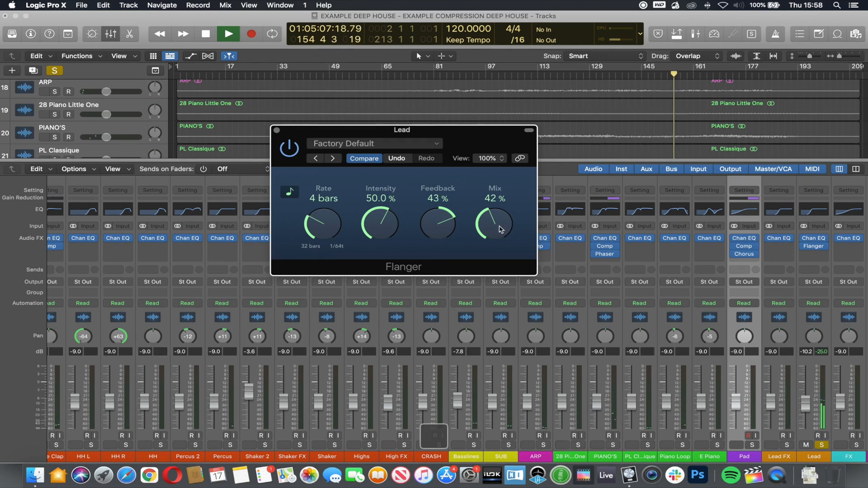
left_click_drag(493, 234, 492, 144)
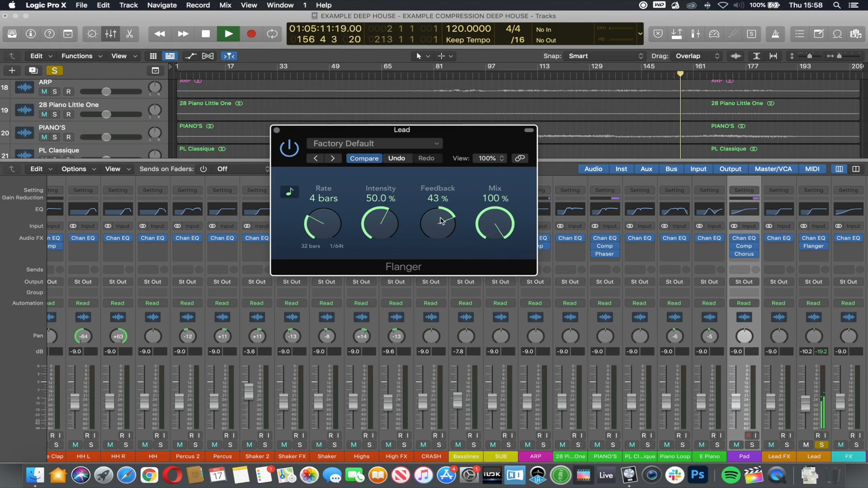
Step: Try an exaggerated Flanger sound on the Lead with 91% feedback, 80% intensity and a 1/4 rate
left_click_drag(438, 231, 439, 197)
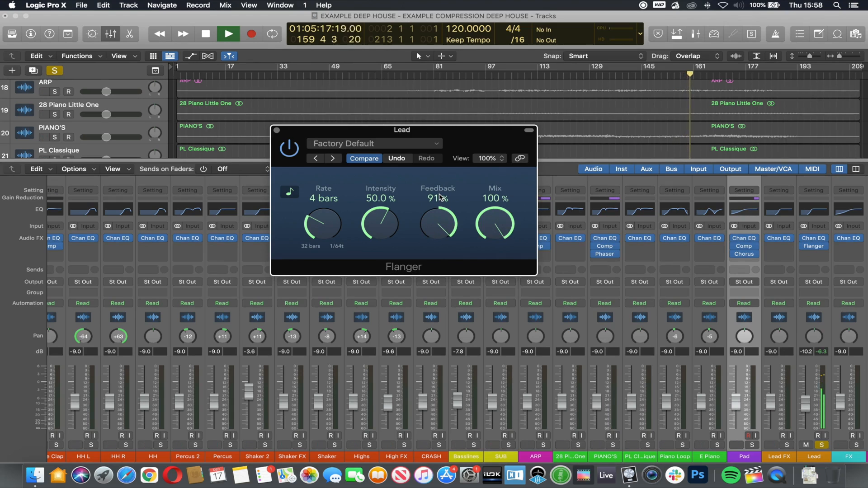
left_click_drag(371, 223, 375, 191)
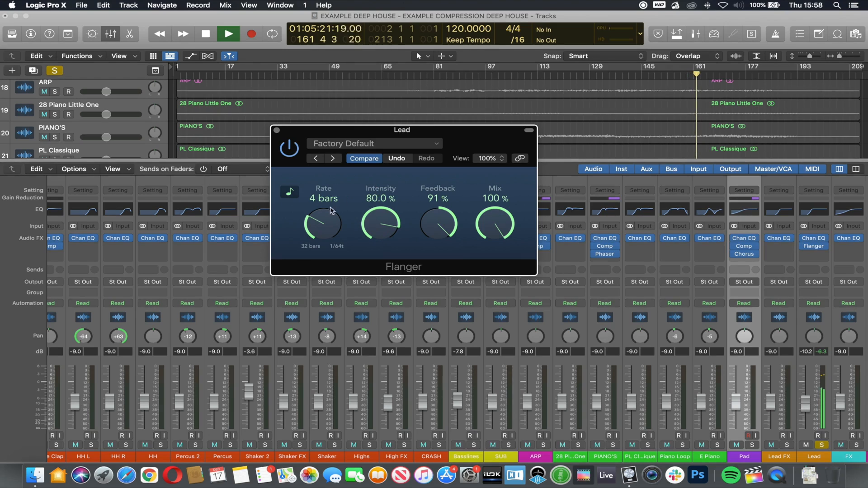
left_click_drag(332, 211, 348, 182)
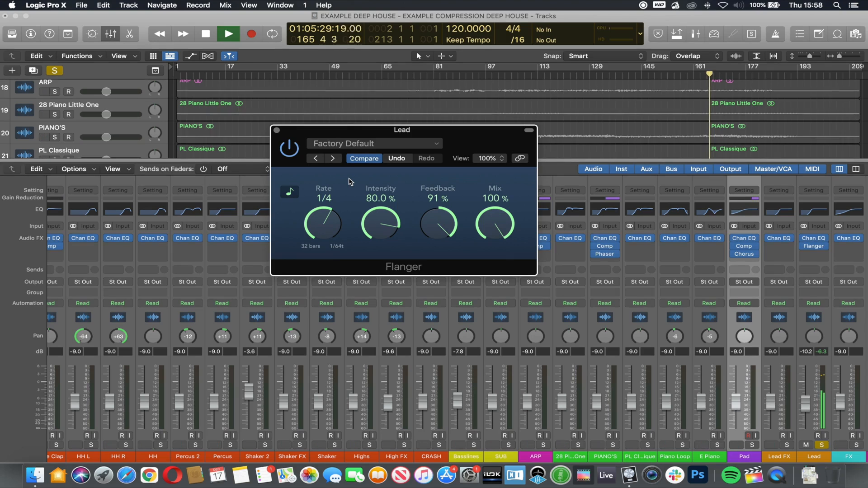
Step: Set the Lead's Flanger to a 1 bar rate, 63% intensity and 51% feedback, and unsolo the Lead to hear the full mix before stopping playback
left_click_drag(348, 181, 381, 233)
left_click_drag(438, 223, 443, 256)
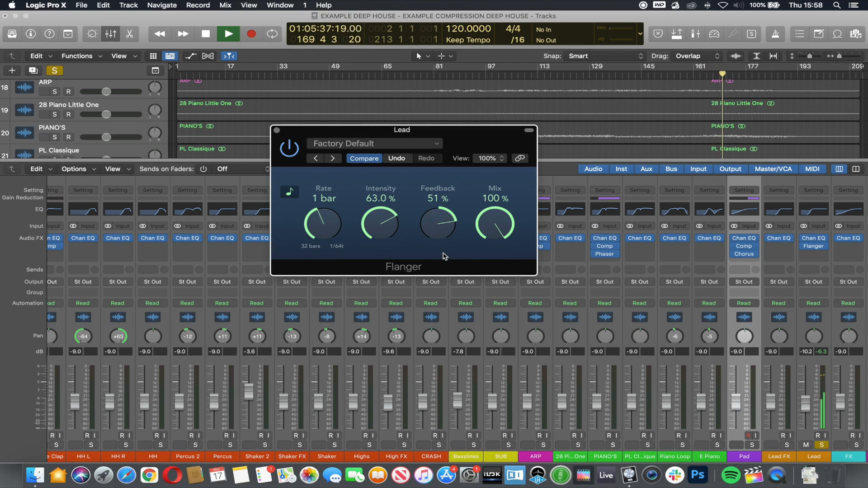
left_click(821, 445)
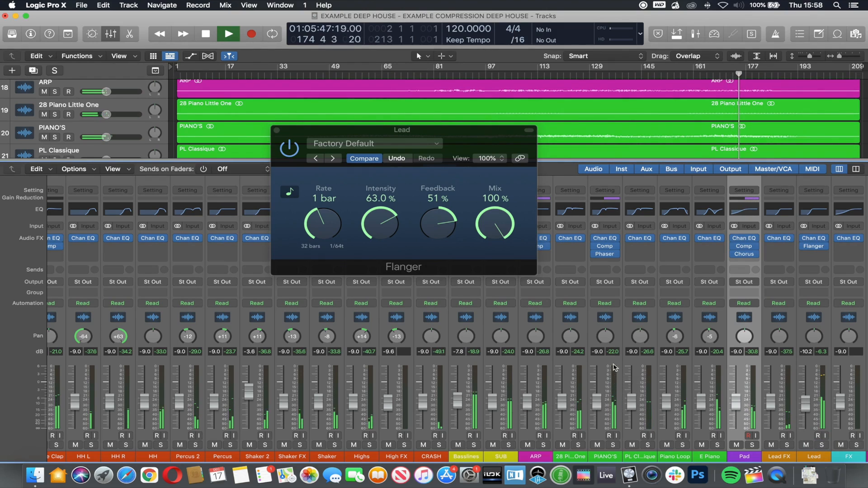
key("space")
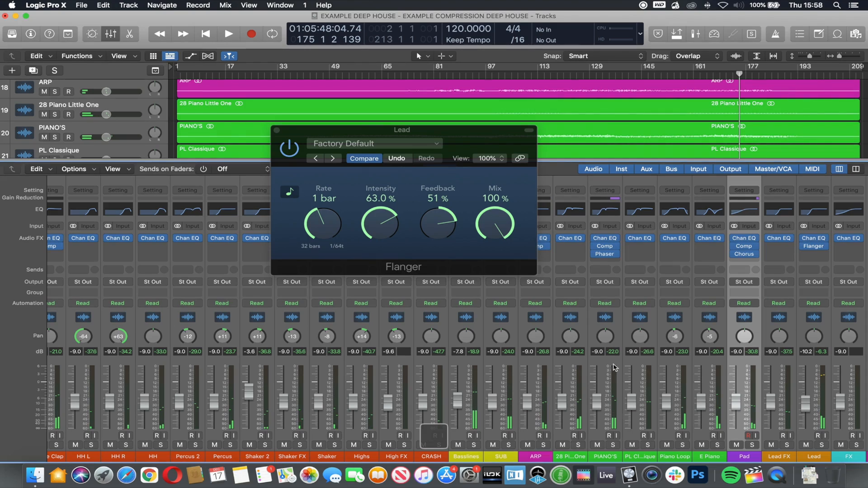